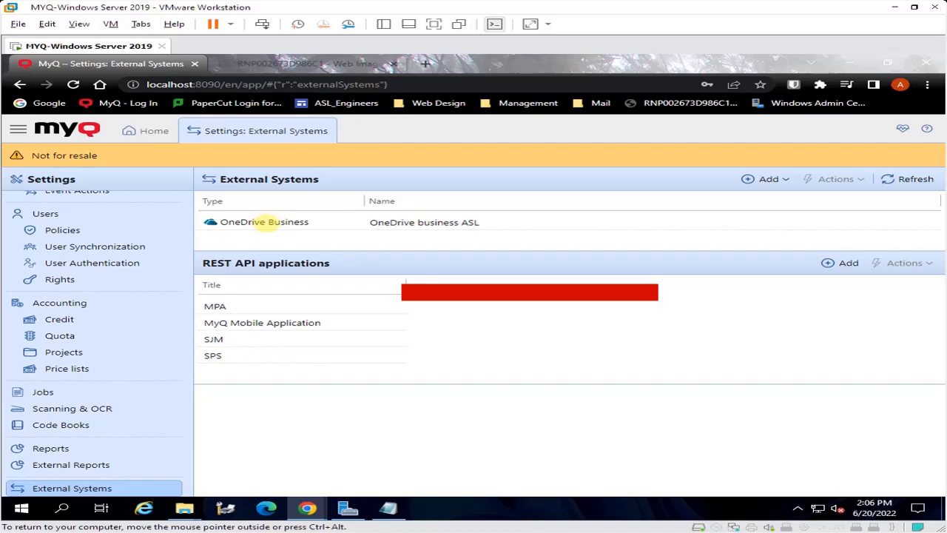
Inspect the settings of the OneDrive Business external system and close them without changes
{"action": "double_click", "coordinate": [265, 222]}
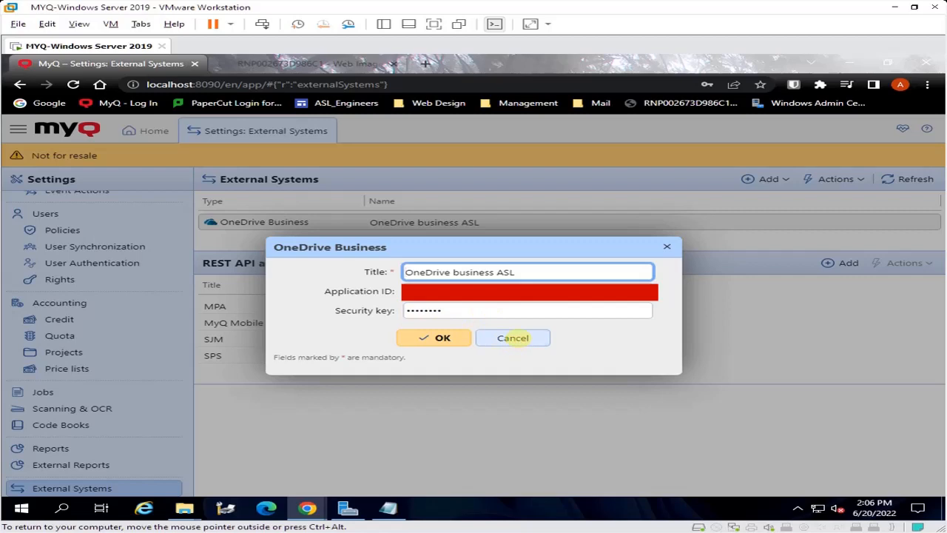
{"action": "left_click", "coordinate": [512, 337]}
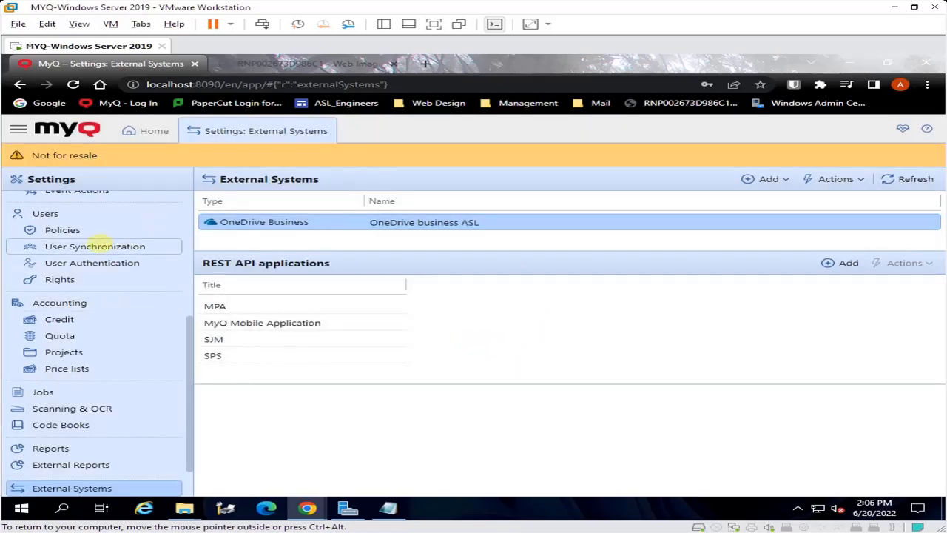
Add an Easy Scan action into the Scanning folder of the terminal actions
{"action": "scroll", "coordinate": [63, 296], "scroll_direction": "up", "scroll_amount": 2}
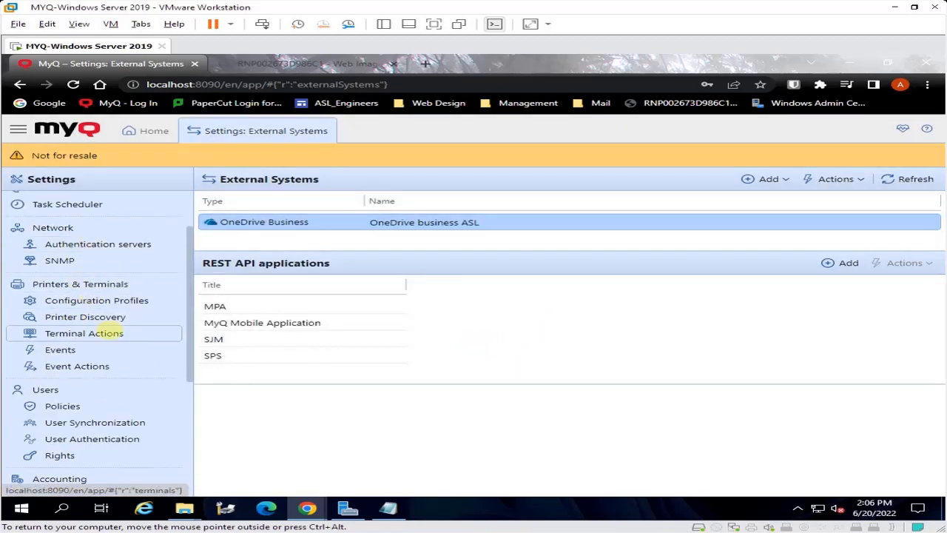
{"action": "left_click", "coordinate": [104, 333]}
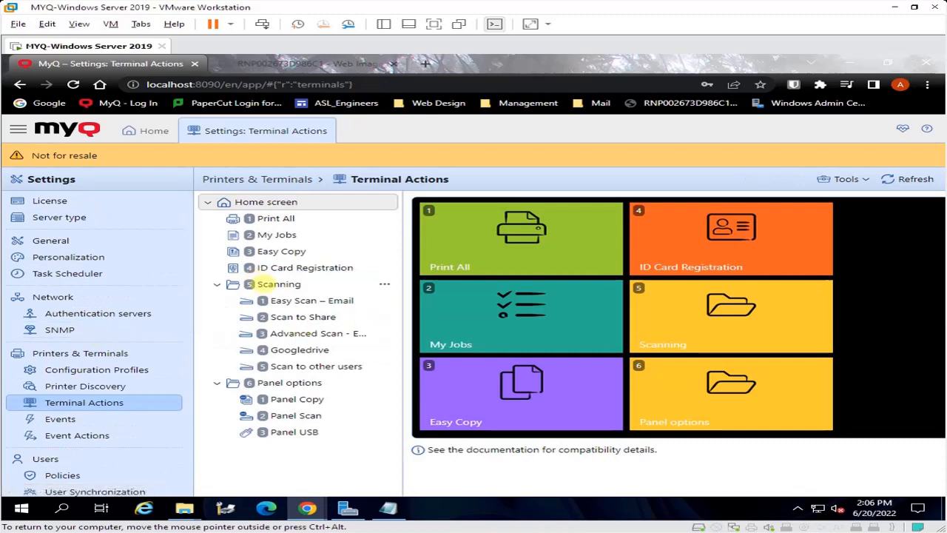
{"action": "left_click", "coordinate": [279, 284]}
{"action": "right_click", "coordinate": [279, 285]}
{"action": "mouse_move", "coordinate": [374, 311]}
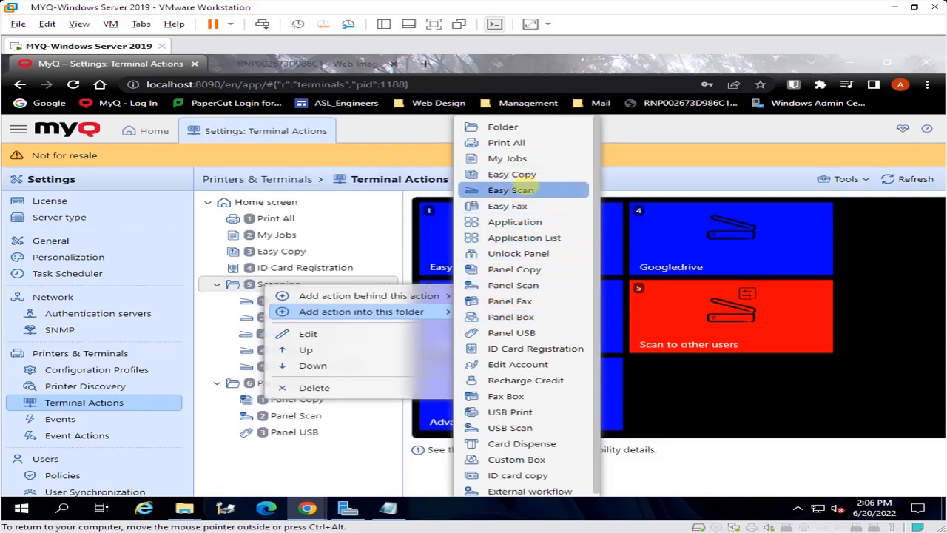
{"action": "left_click", "coordinate": [511, 190]}
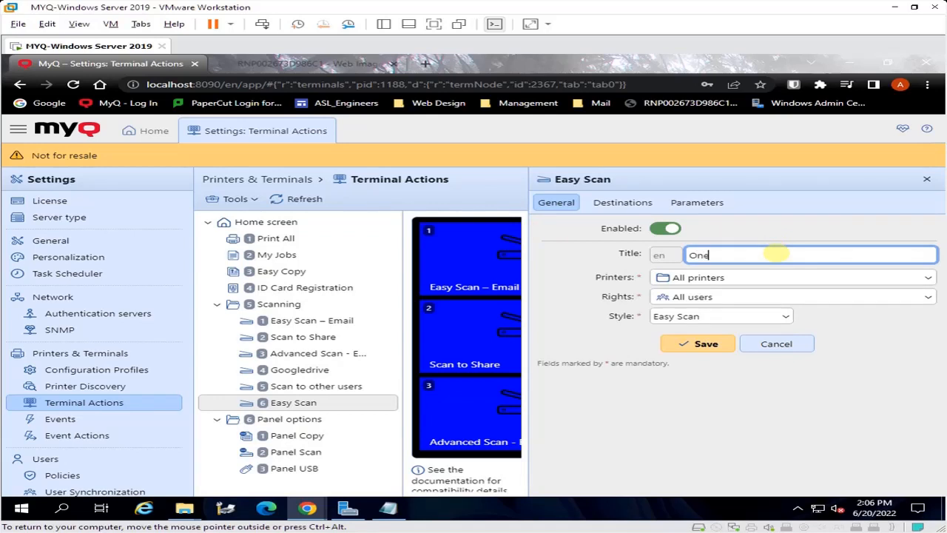
Title the new Easy Scan action "OneDrive Buisness Scan" and save it
{"action": "type", "text": "OneDrive"}
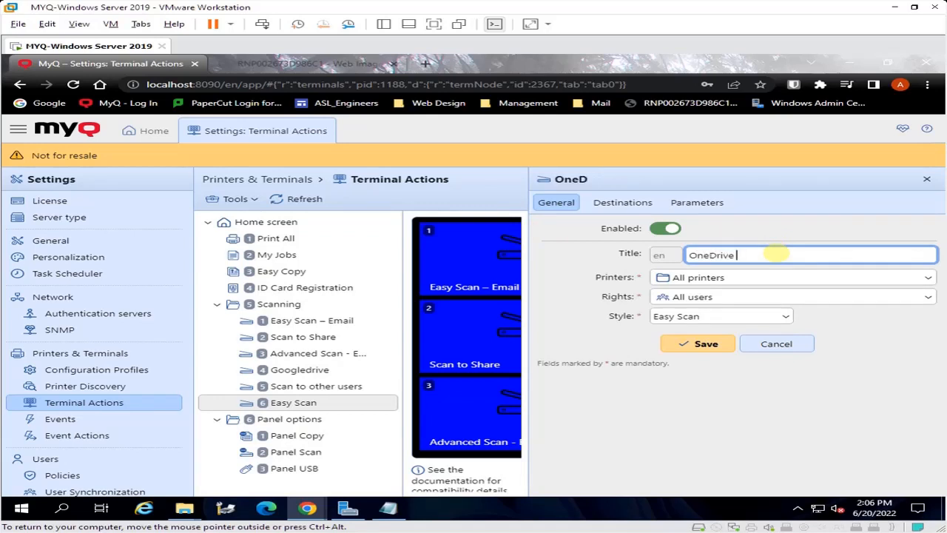
{"action": "type", "text": " Buisness Scan"}
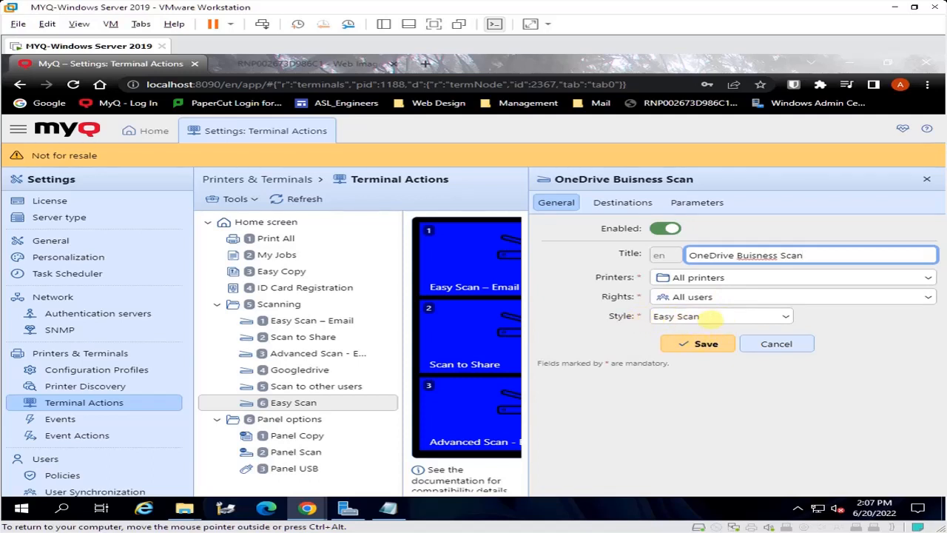
{"action": "left_click", "coordinate": [706, 343]}
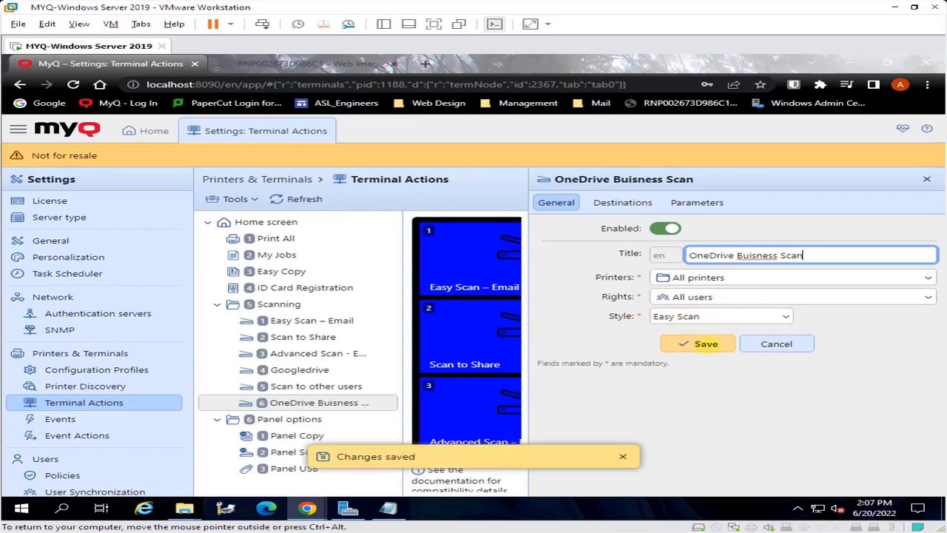
Add a Cloud storage destination to the scan action with OneDrive business ASL as its storage type, and save it
{"action": "left_click", "coordinate": [623, 203]}
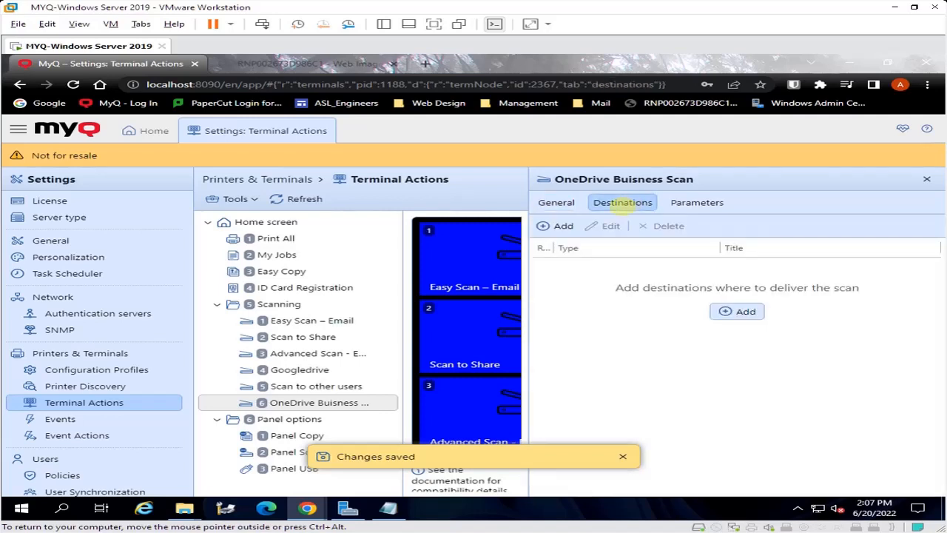
{"action": "left_click", "coordinate": [560, 226]}
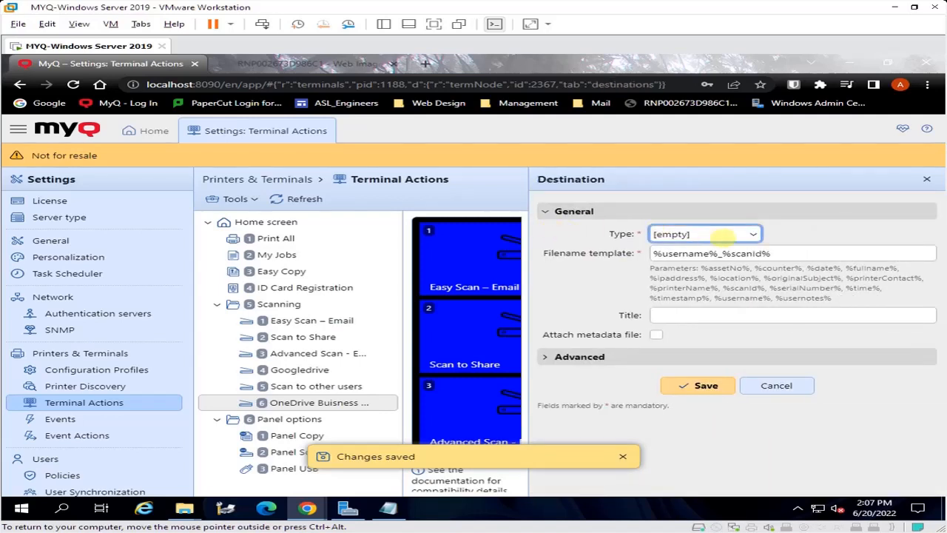
{"action": "left_click", "coordinate": [716, 235]}
{"action": "left_click", "coordinate": [686, 258]}
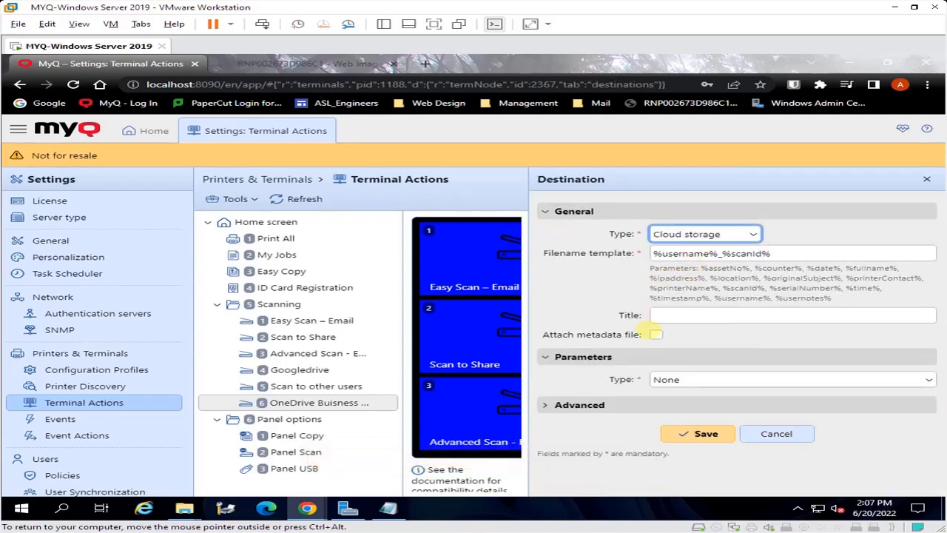
{"action": "left_click", "coordinate": [713, 380]}
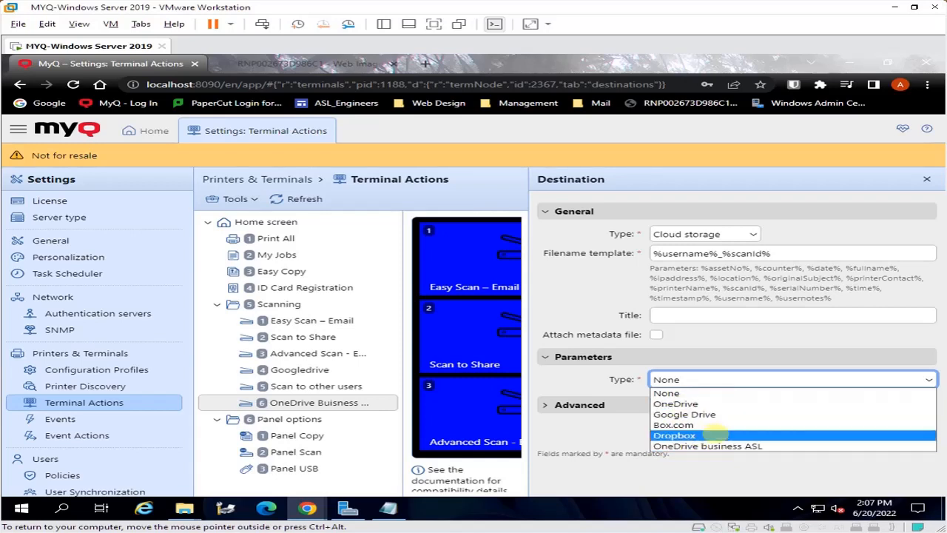
{"action": "left_click", "coordinate": [710, 445]}
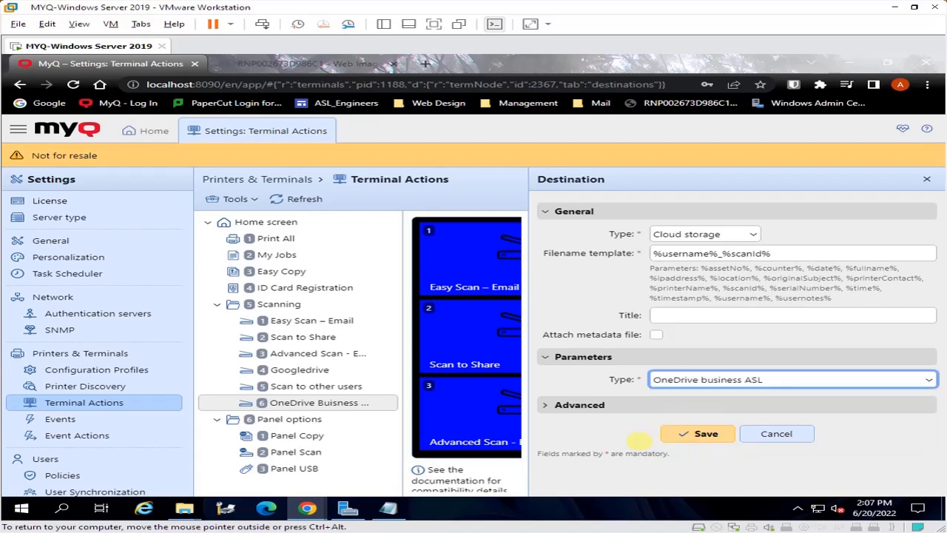
{"action": "left_click", "coordinate": [705, 435]}
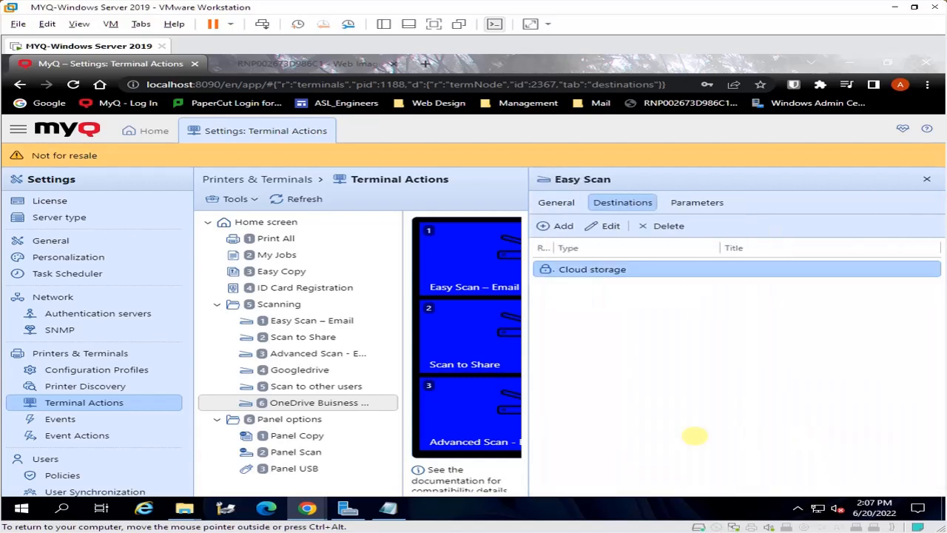
Turn off Prohibit change of value for the scan action's Color parameter and save it
{"action": "left_click", "coordinate": [697, 202]}
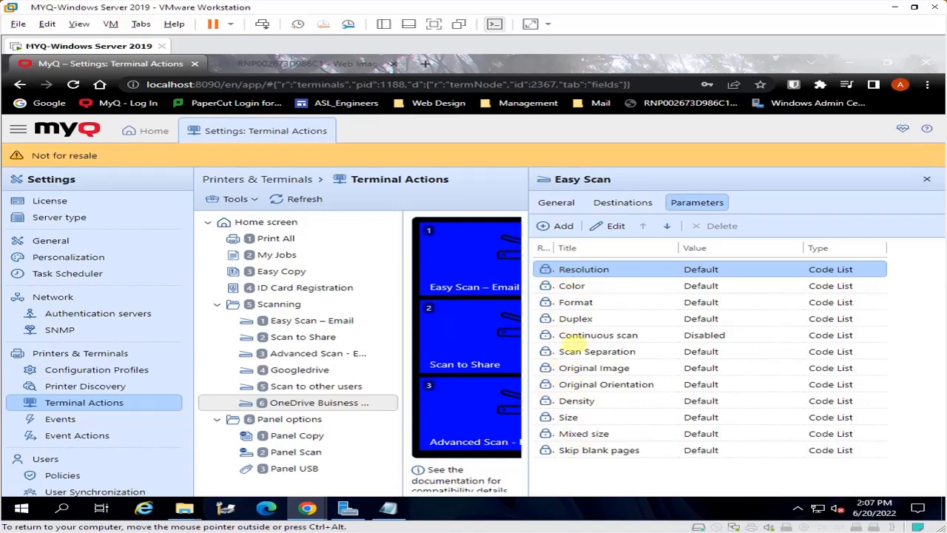
{"action": "double_click", "coordinate": [571, 285]}
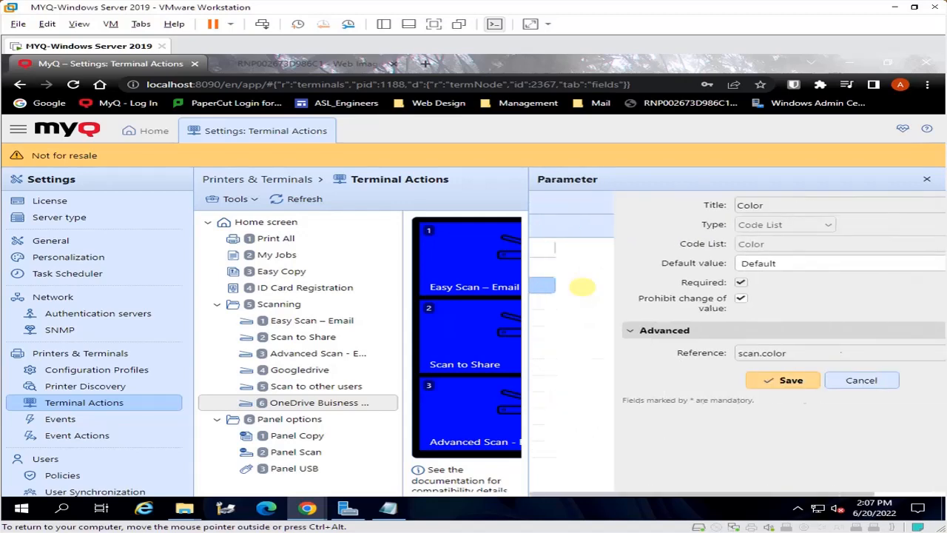
{"action": "left_click", "coordinate": [655, 299]}
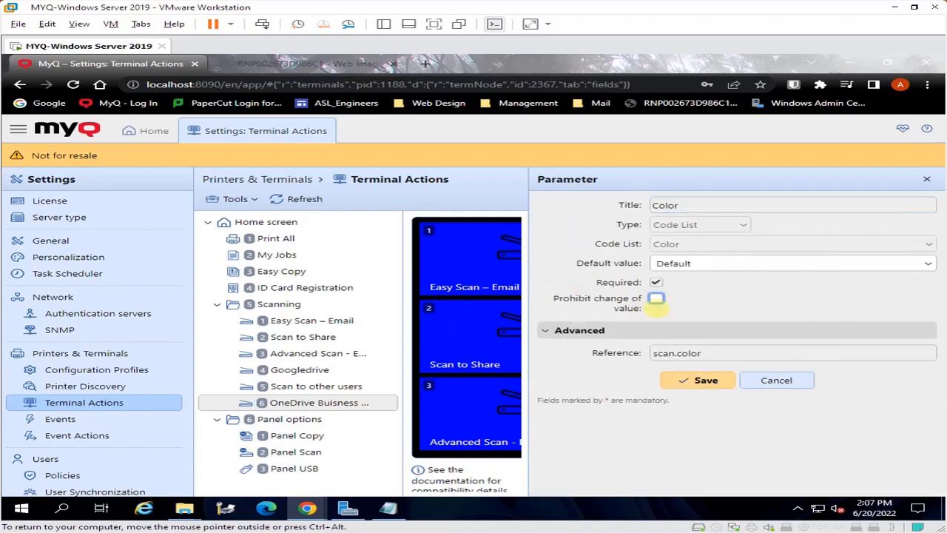
{"action": "left_click", "coordinate": [694, 381]}
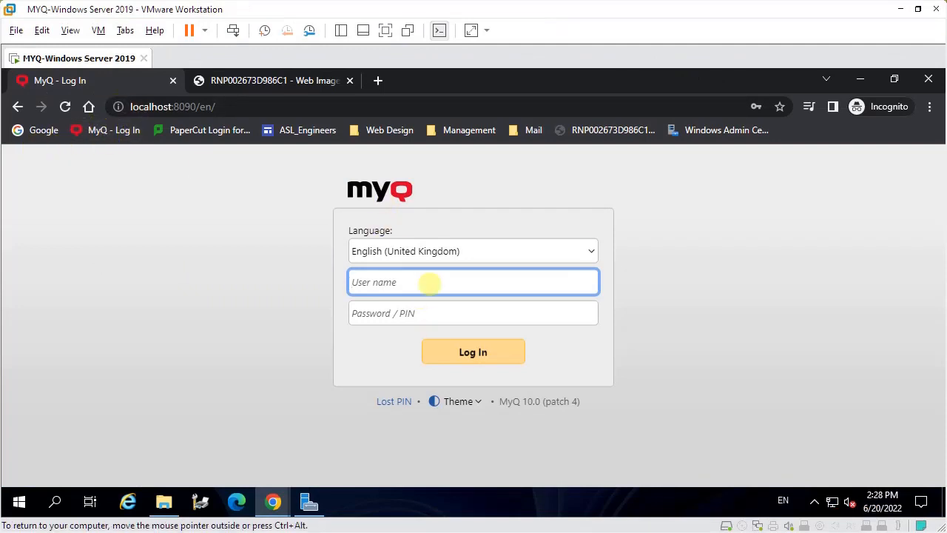
Log in to MyQ as testuser with the account's password or PIN
{"action": "left_click", "coordinate": [466, 282]}
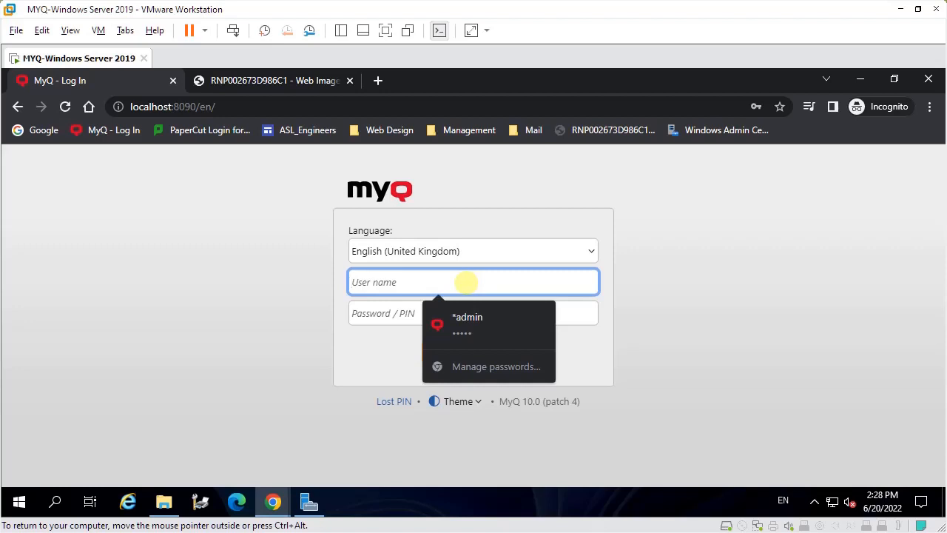
{"action": "type", "text": "testuser"}
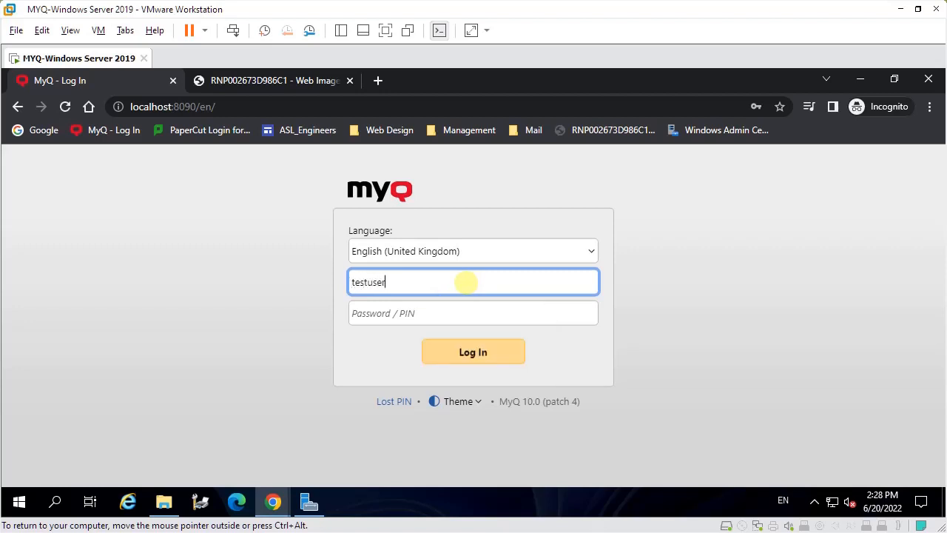
{"action": "key", "text": "Tab"}
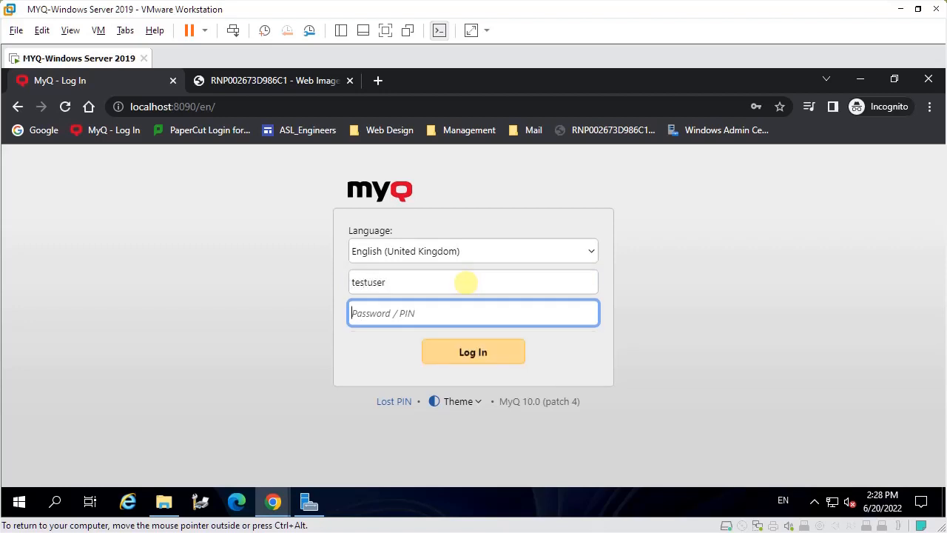
{"action": "type", "text": "••"}
{"action": "key", "text": "Return"}
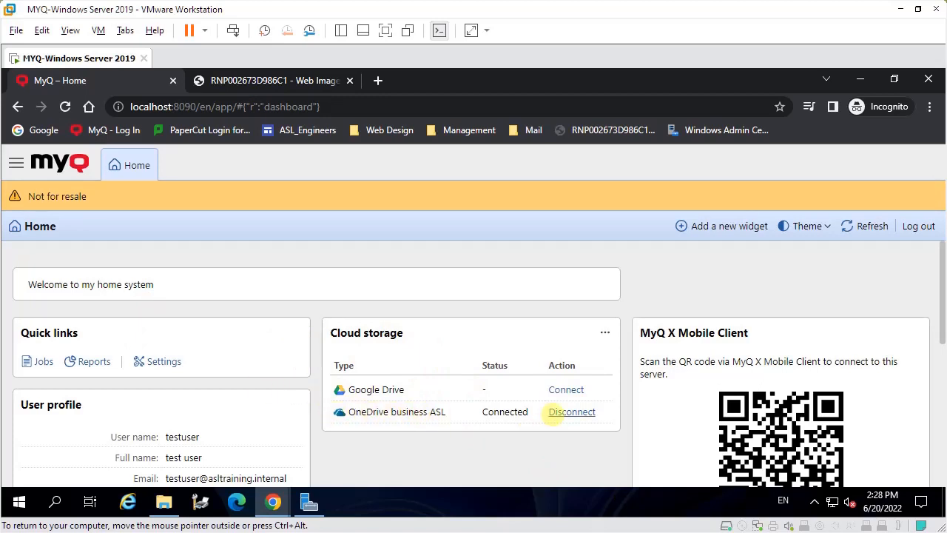
Disconnect OneDrive business ASL from the user's cloud storage, then start a new connection and copy its login code
{"action": "left_click", "coordinate": [556, 411]}
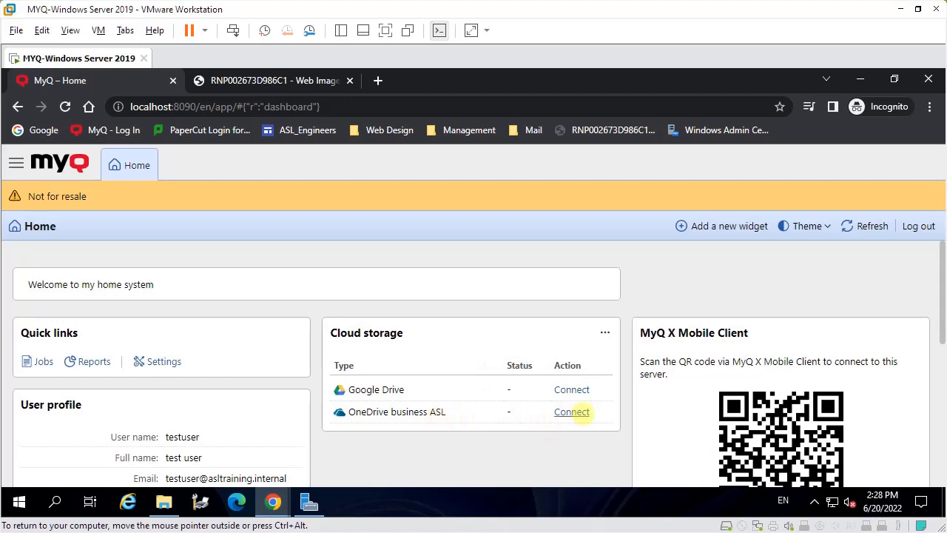
{"action": "left_click", "coordinate": [574, 413]}
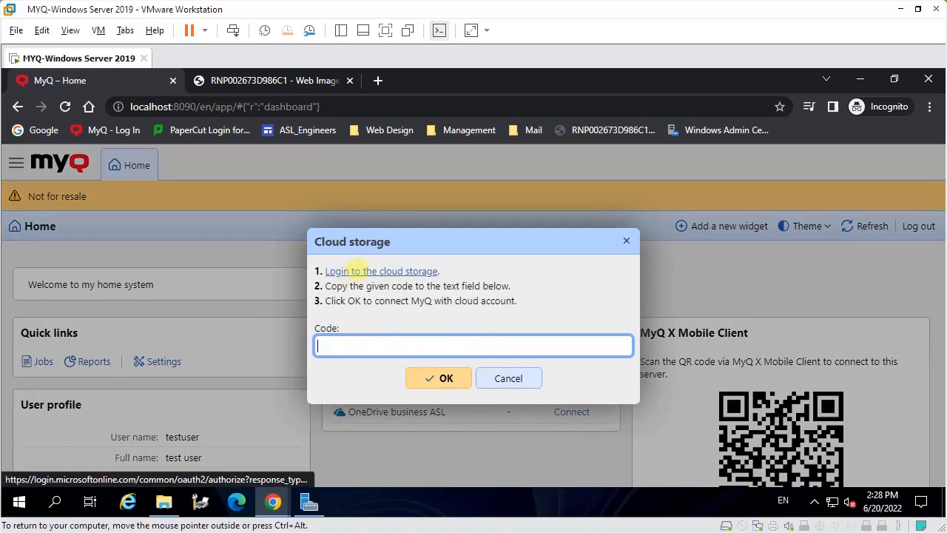
{"action": "left_click", "coordinate": [398, 270]}
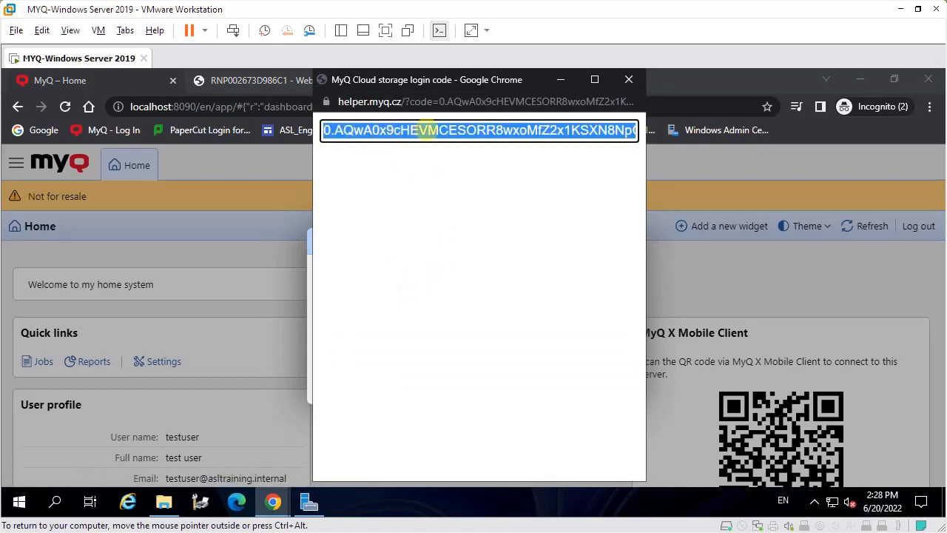
{"action": "right_click", "coordinate": [429, 130]}
{"action": "left_click", "coordinate": [461, 142]}
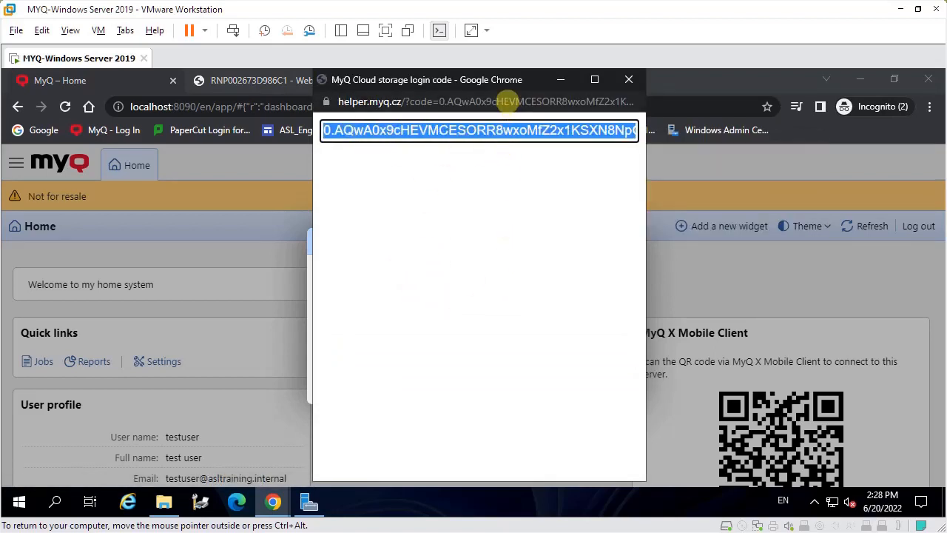
Paste the copied login code into the cloud storage Code field and confirm the OneDrive business ASL connection
{"action": "left_click_drag", "start_coordinate": [518, 80], "coordinate": [775, 80]}
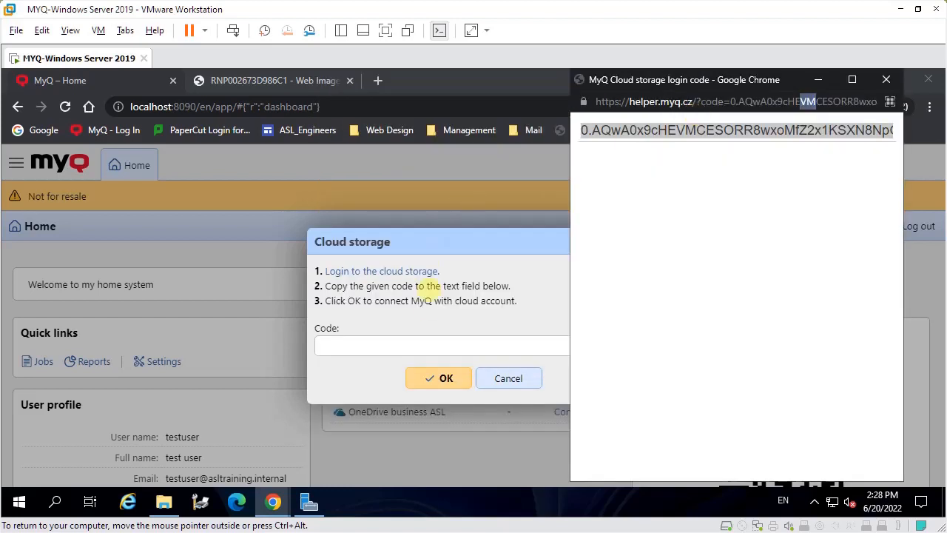
{"action": "left_click", "coordinate": [421, 342]}
{"action": "key", "text": "ctrl+v"}
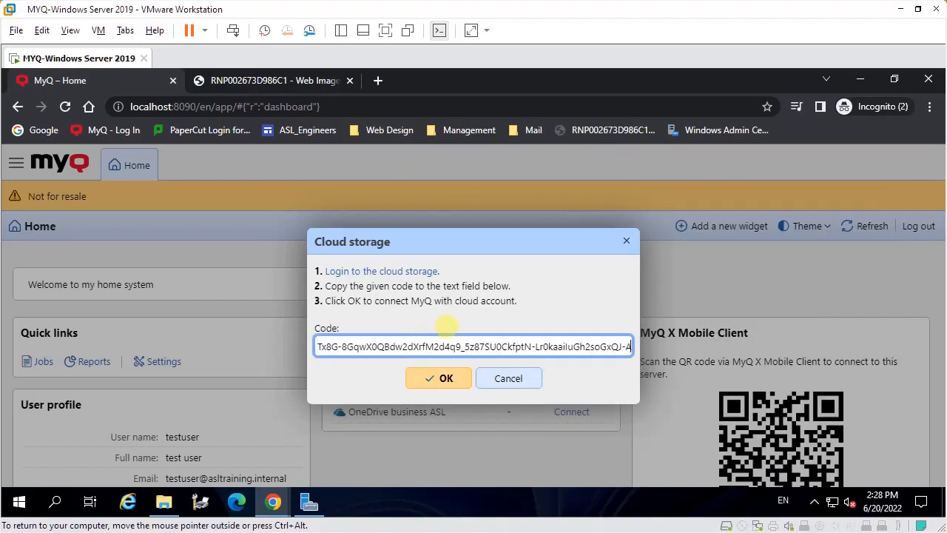
{"action": "left_click", "coordinate": [437, 379]}
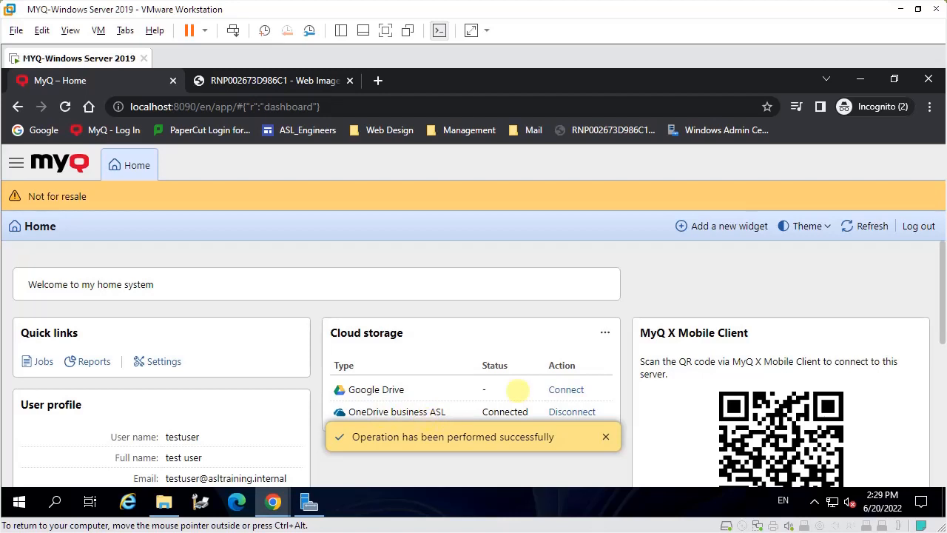
Log out of MyQ and log in to the RICOH MP C307 Web Image Monitor as administrator with the login password
{"action": "left_click", "coordinate": [917, 226]}
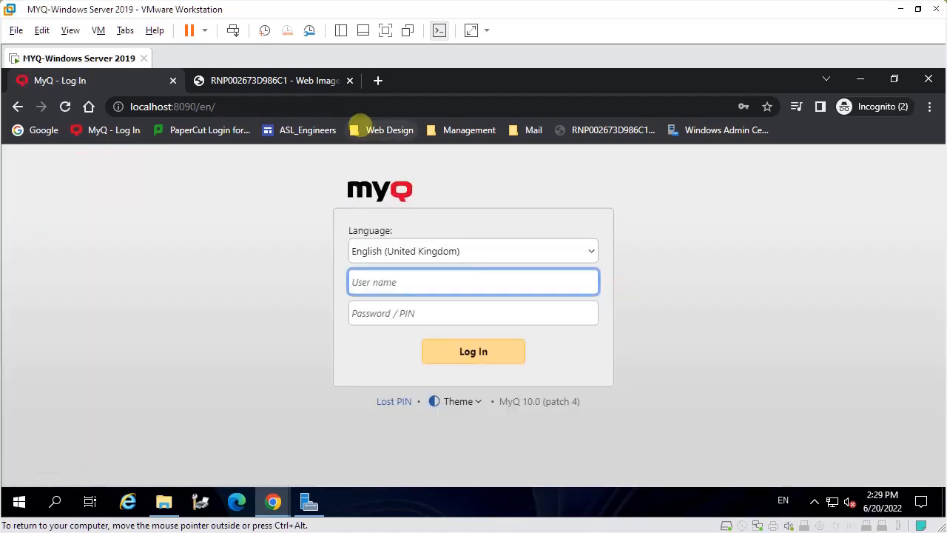
{"action": "left_click", "coordinate": [273, 80]}
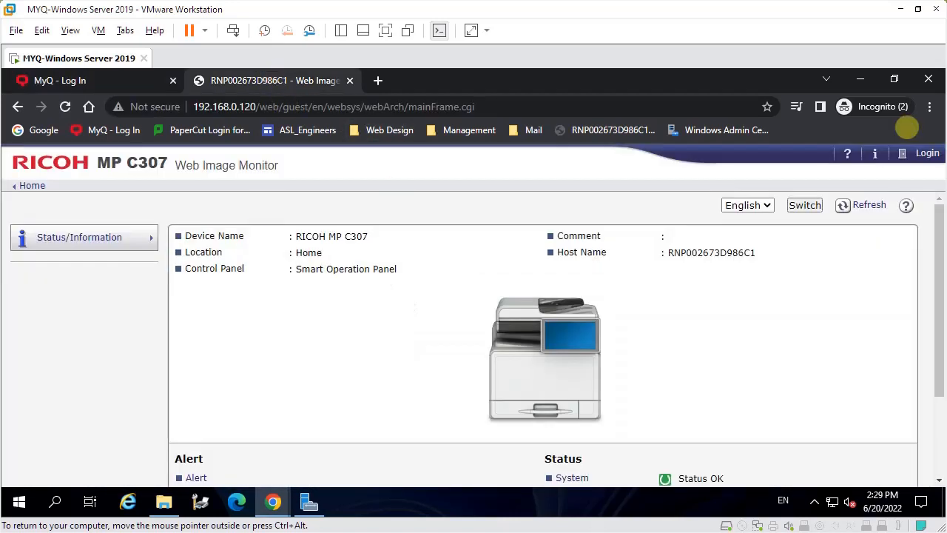
{"action": "left_click", "coordinate": [918, 152]}
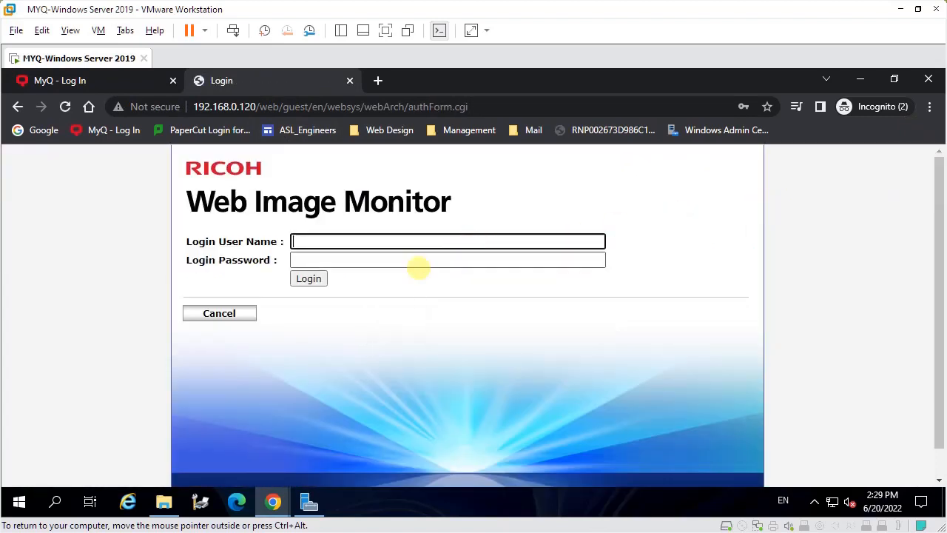
{"action": "left_click", "coordinate": [421, 244]}
{"action": "left_click", "coordinate": [377, 273]}
{"action": "left_click", "coordinate": [308, 278]}
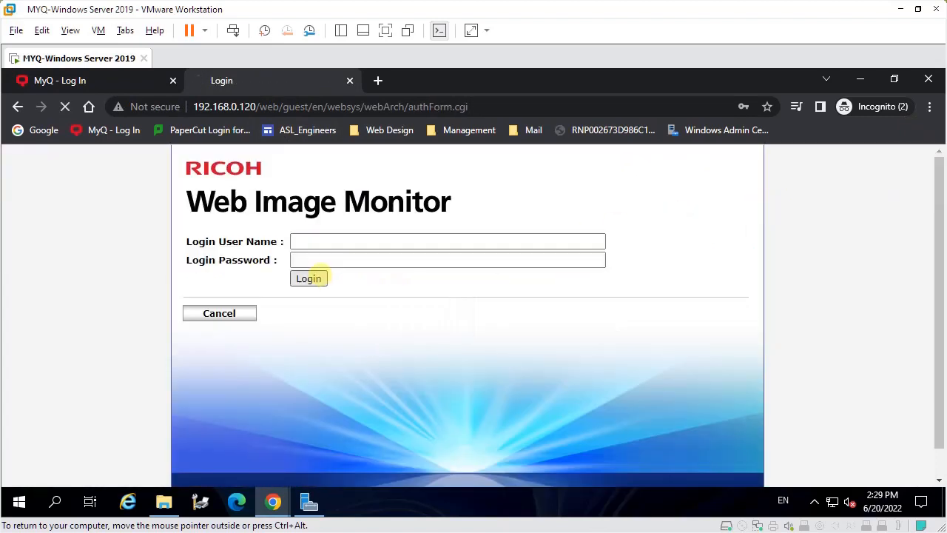
Start Remote Panel Operation for the RICOH MP C307 and log in to its panel with the test user's PIN
{"action": "left_click", "coordinate": [111, 264]}
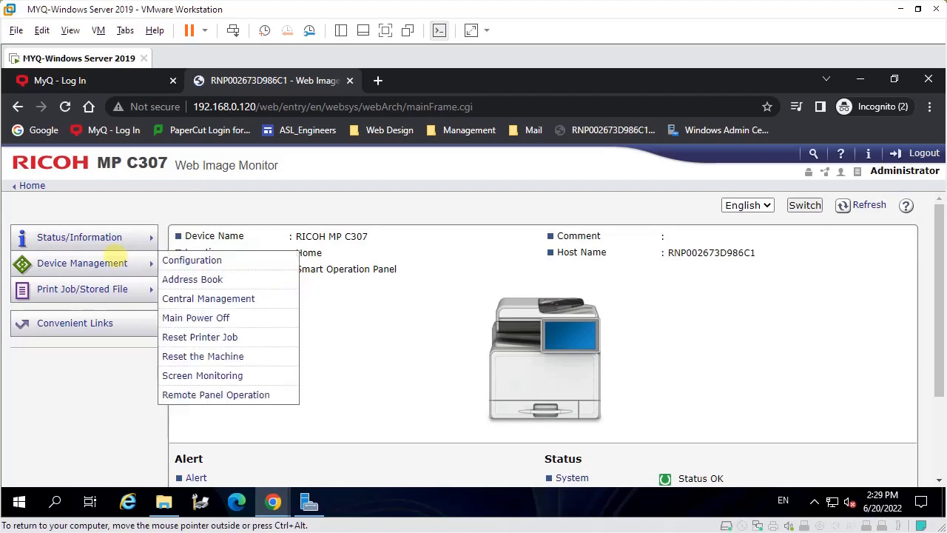
{"action": "left_click", "coordinate": [211, 392]}
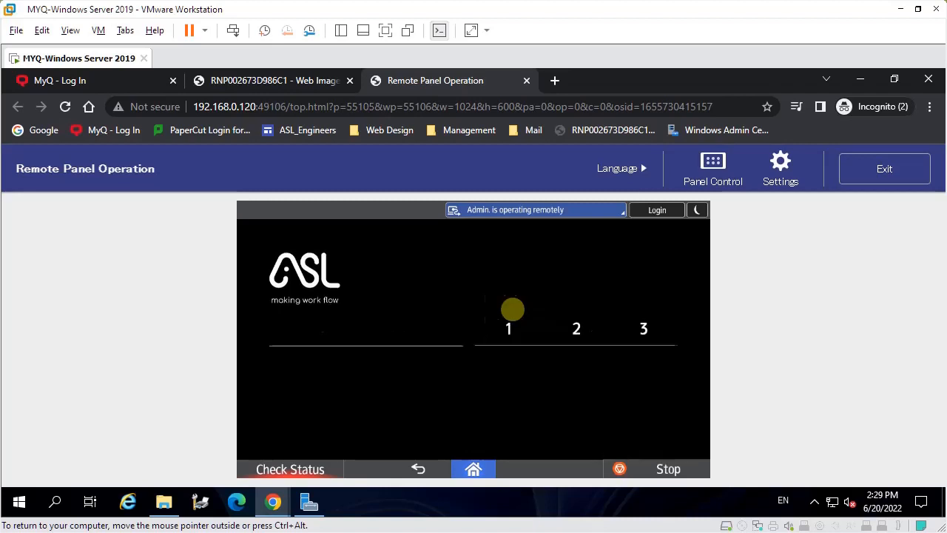
{"action": "type", "text": "0"}
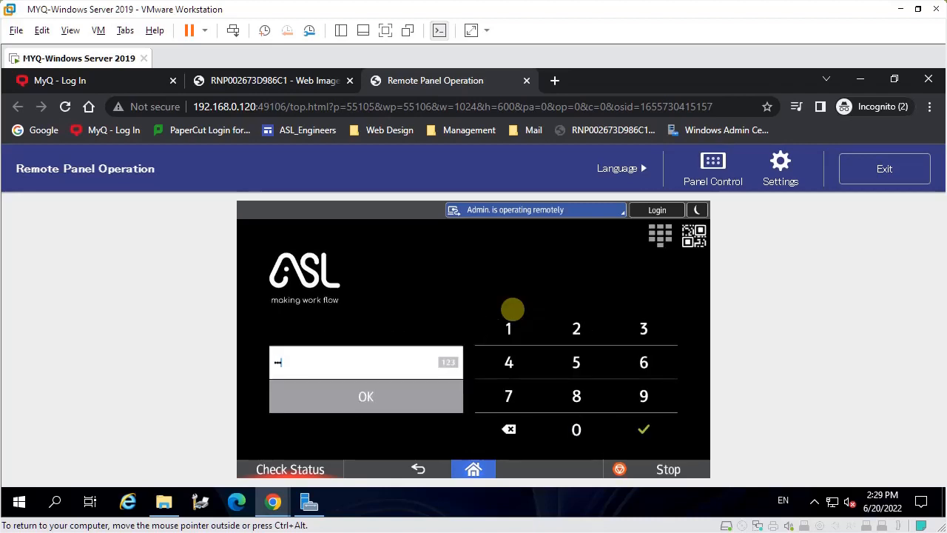
{"action": "key", "text": "Return"}
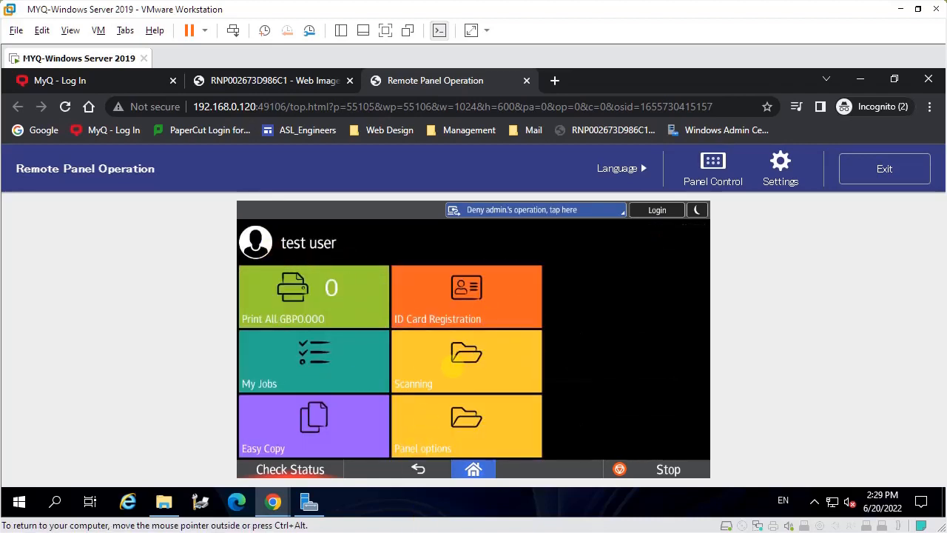
Run OneDrive Buisness Scan from the Scanning folder with Color set to Grayscale
{"action": "left_click", "coordinate": [453, 366]}
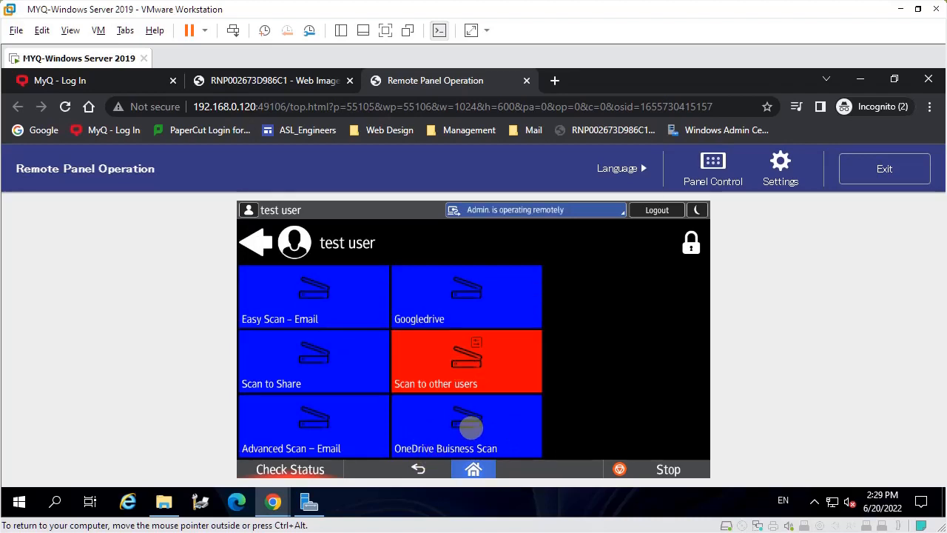
{"action": "left_click", "coordinate": [471, 427]}
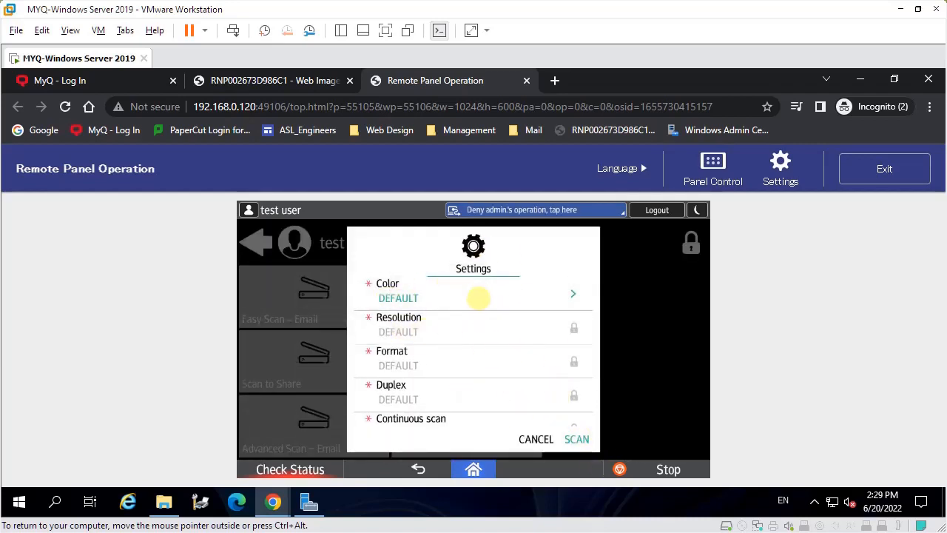
{"action": "left_click", "coordinate": [467, 290]}
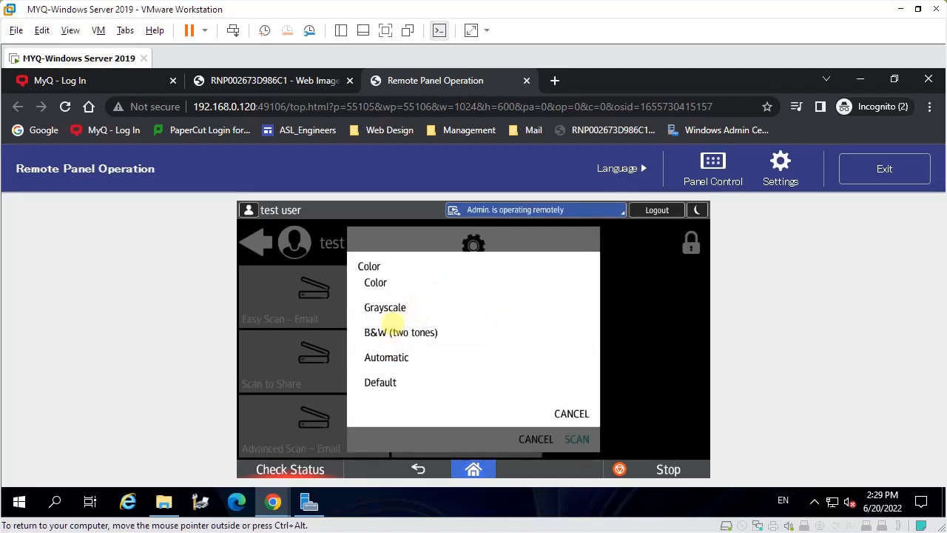
{"action": "left_click", "coordinate": [403, 304]}
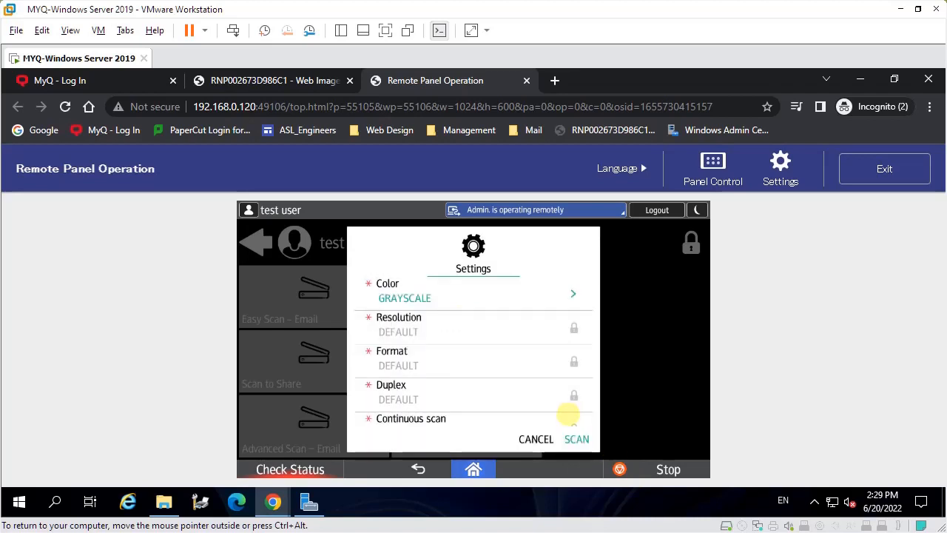
{"action": "left_click", "coordinate": [580, 439]}
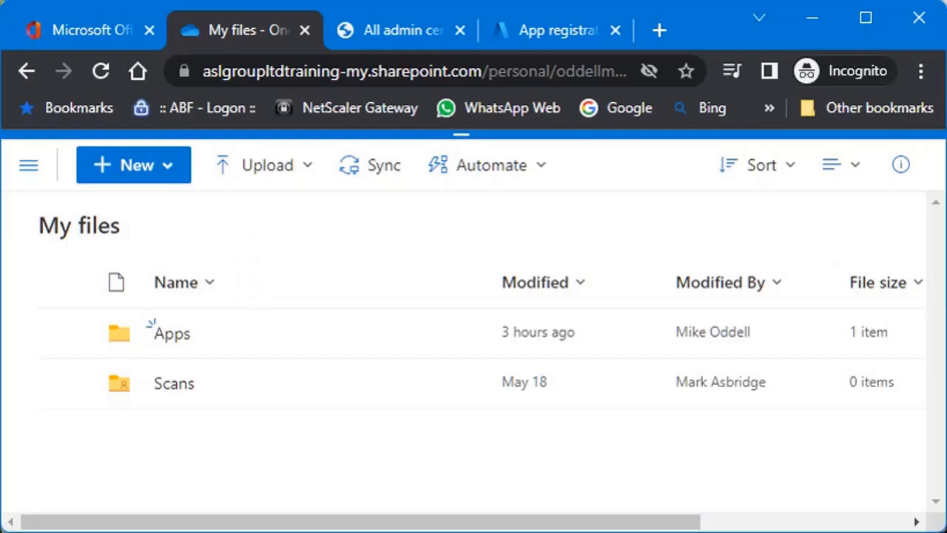
{"action": "left_click", "coordinate": [172, 335]}
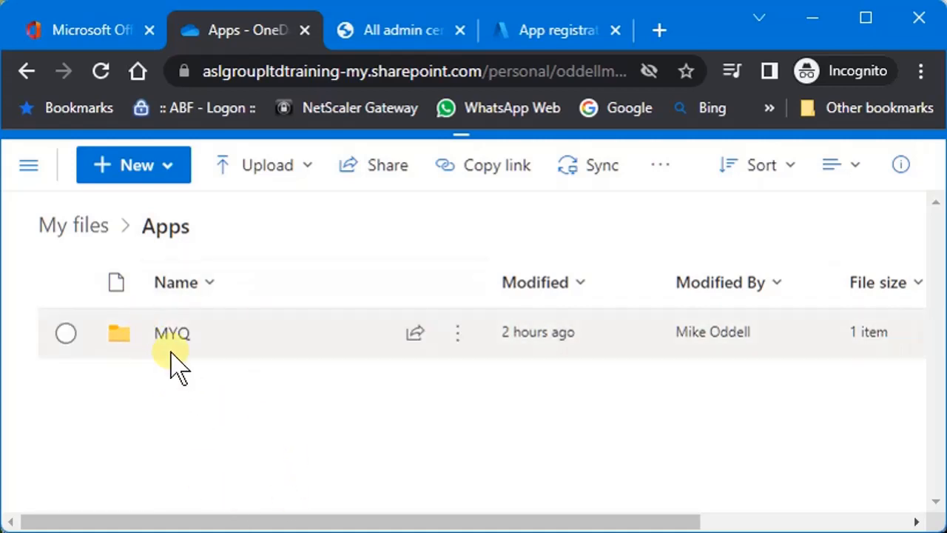
{"action": "left_click", "coordinate": [169, 336]}
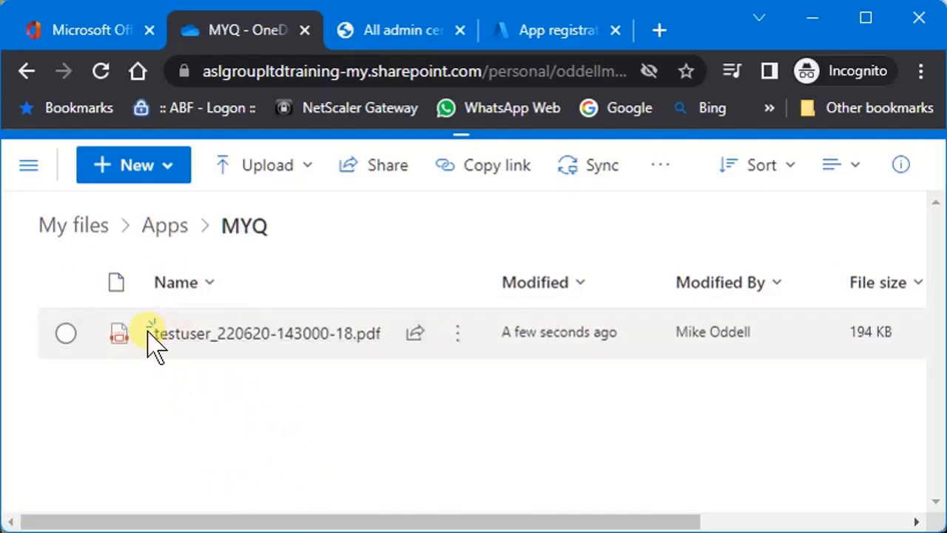
{"action": "mouse_move", "coordinate": [205, 339]}
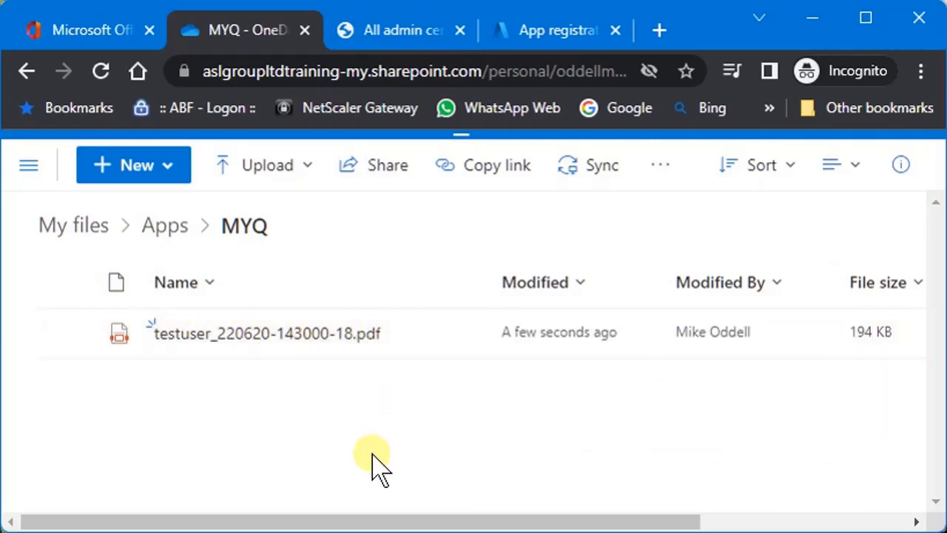
{"action": "left_click", "coordinate": [280, 334]}
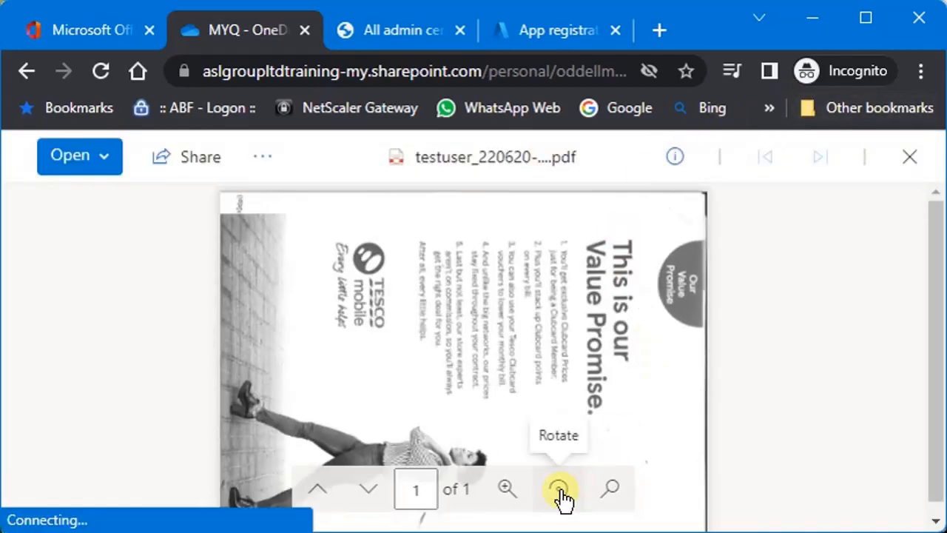
Rotate the scanned PDF page in the preview until its text reads upright
{"action": "left_click", "coordinate": [561, 490]}
{"action": "left_click", "coordinate": [560, 489]}
{"action": "left_click", "coordinate": [561, 489]}
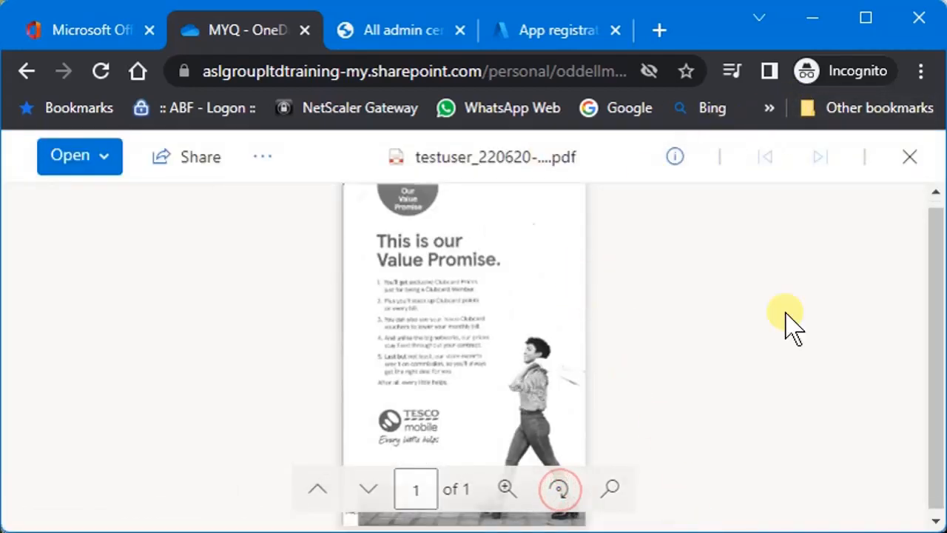